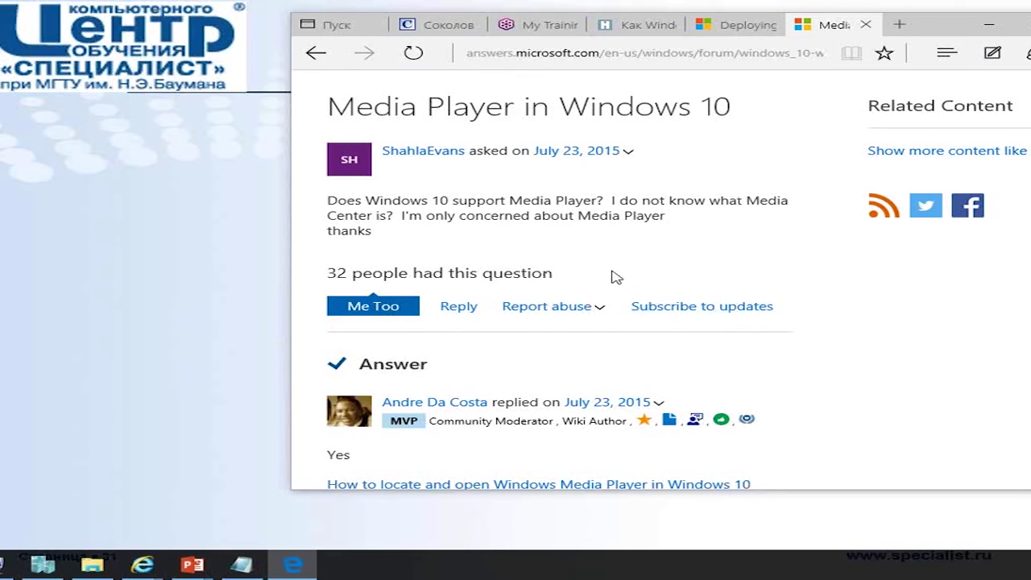
# Step: Open the linked wiki article on locating Windows Media Player in Windows 10 and review its instructions
pyautogui.scroll(-2, 489, 338)
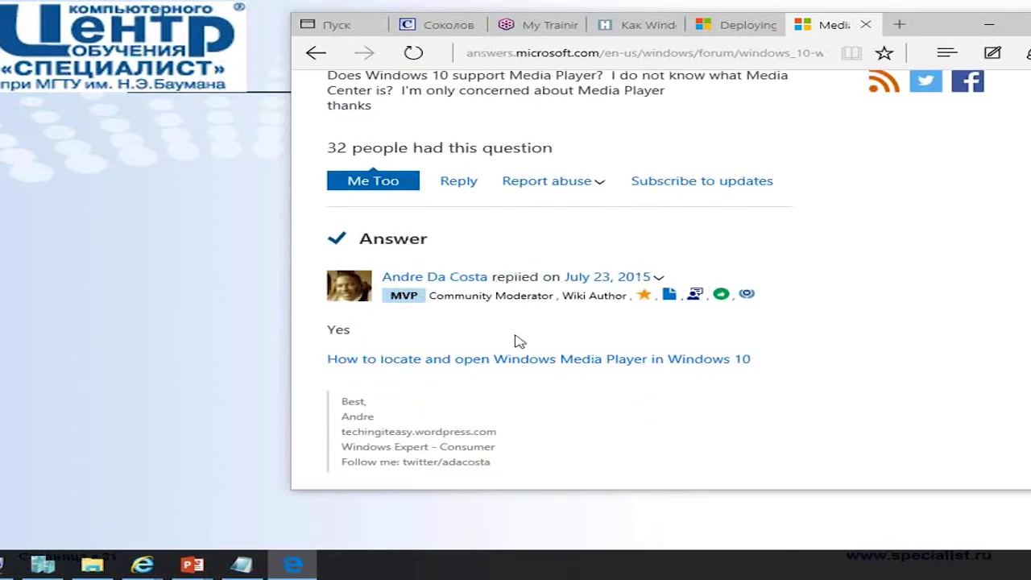
pyautogui.scroll(-1, 899, 349)
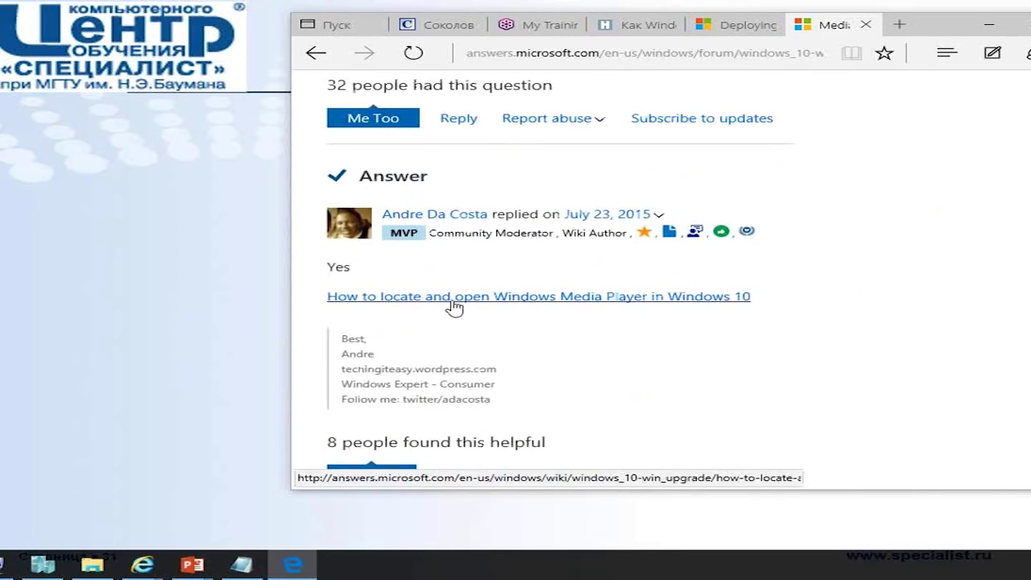
pyautogui.click(547, 298)
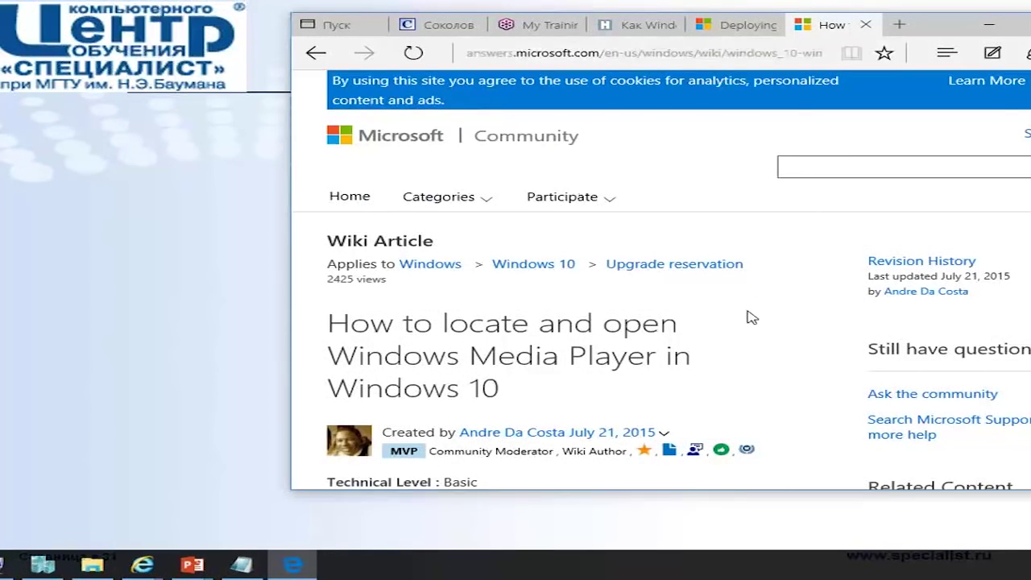
pyautogui.scroll(-3, 749, 316)
pyautogui.scroll(-2, 709, 302)
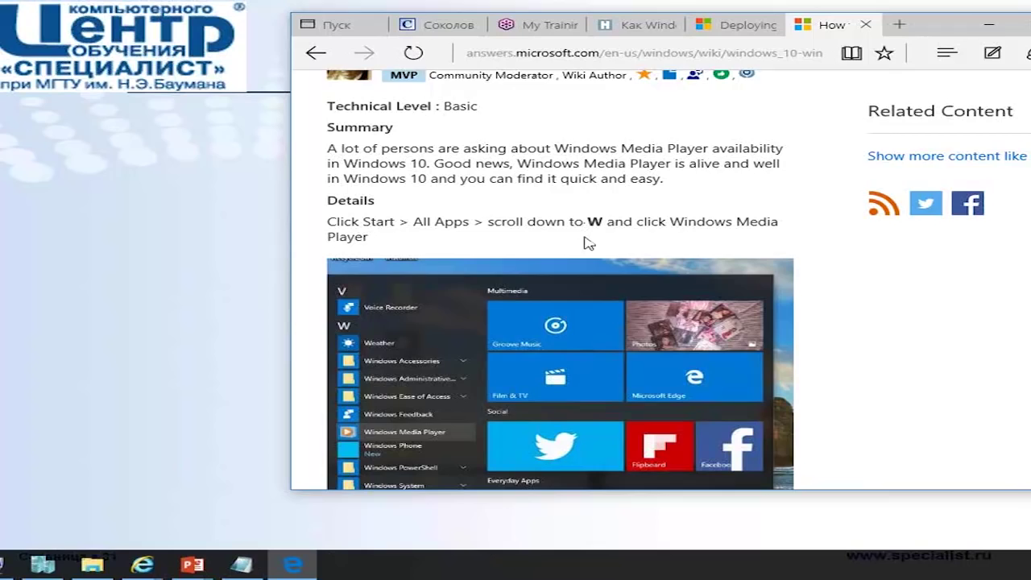
pyautogui.scroll(-1, 588, 234)
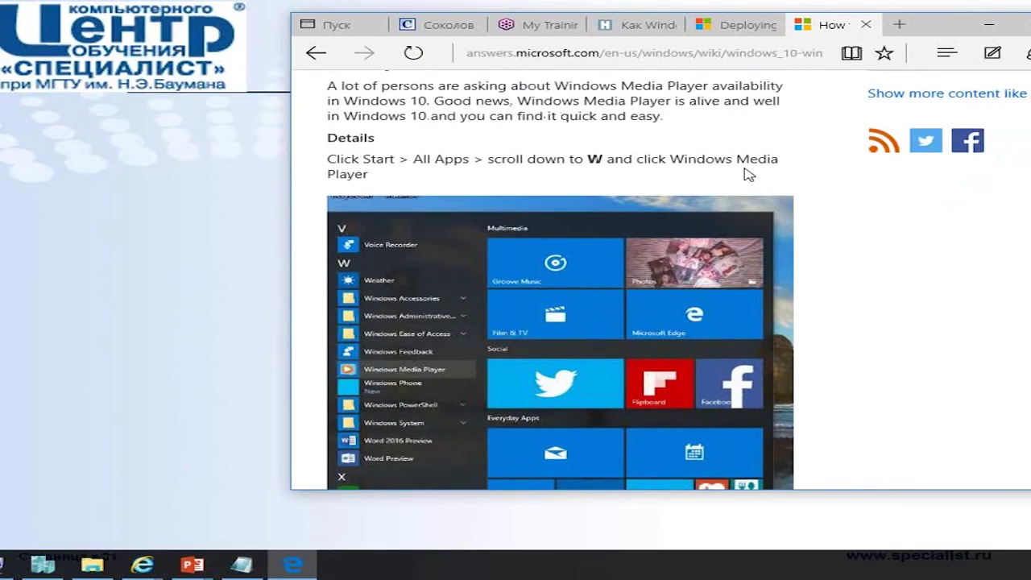
pyautogui.scroll(-1, 803, 202)
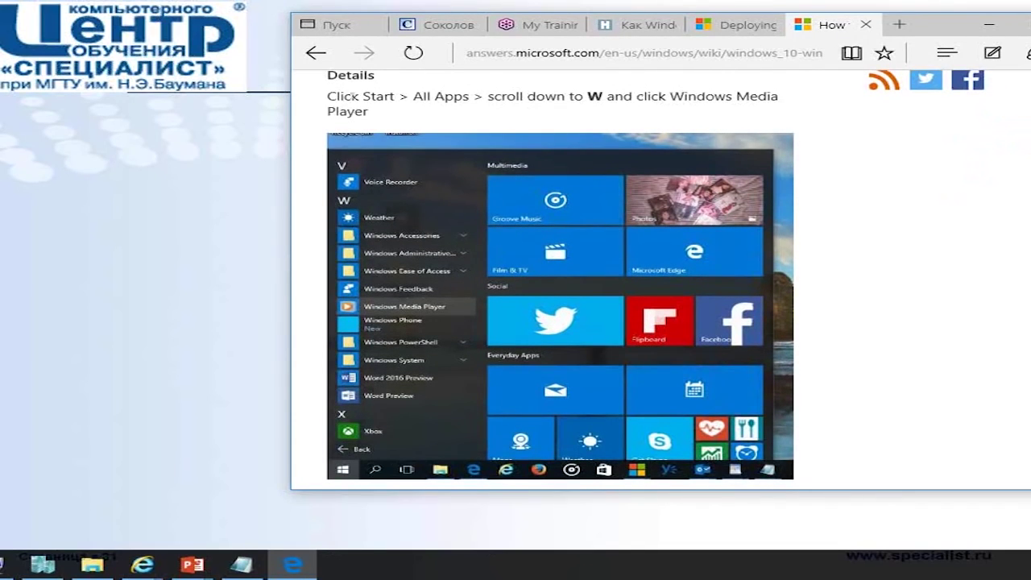
pyautogui.scroll(2, 982, 216)
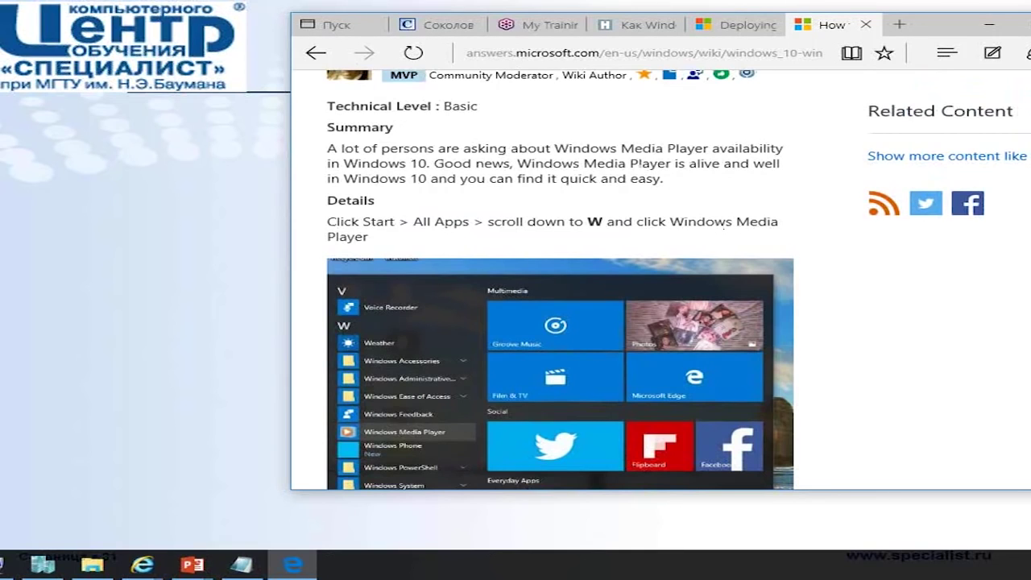
# Step: Maximize the browser window with the habrahabr.ru article on Windows 10 data collection and put the cursor in its address
pyautogui.click(991, 29)
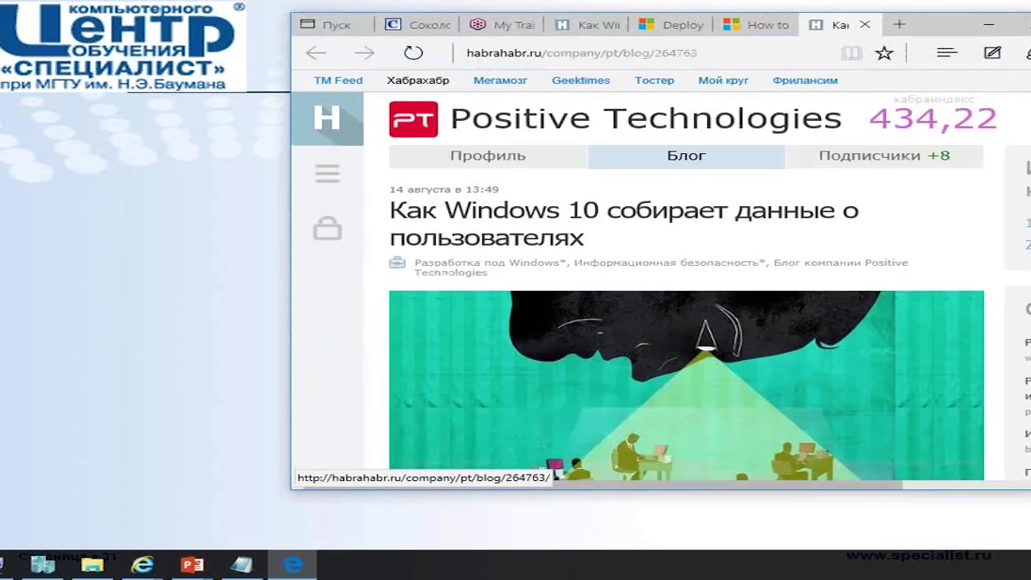
pyautogui.doubleClick(947, 26)
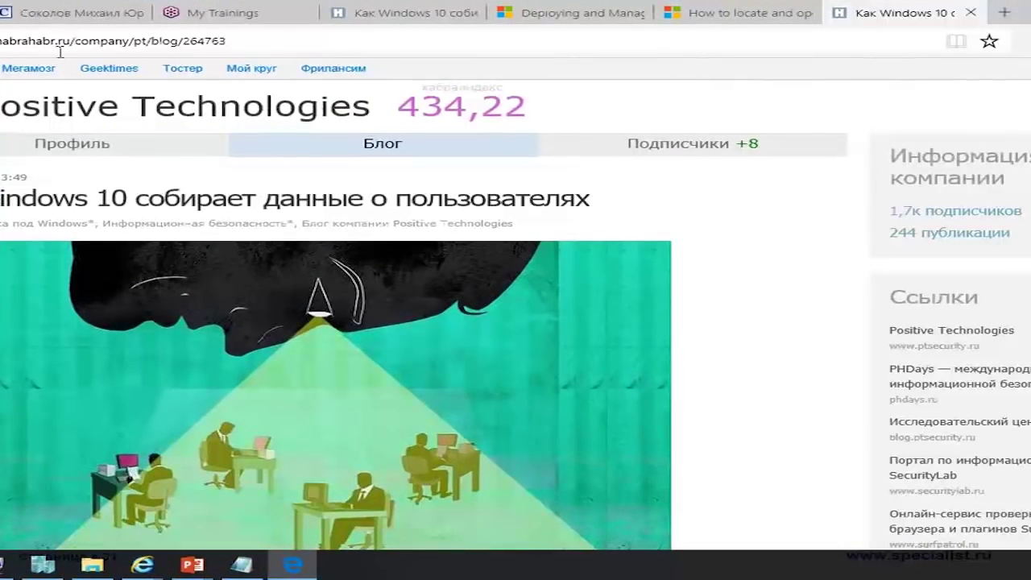
pyautogui.click(269, 40)
pyautogui.click(272, 40)
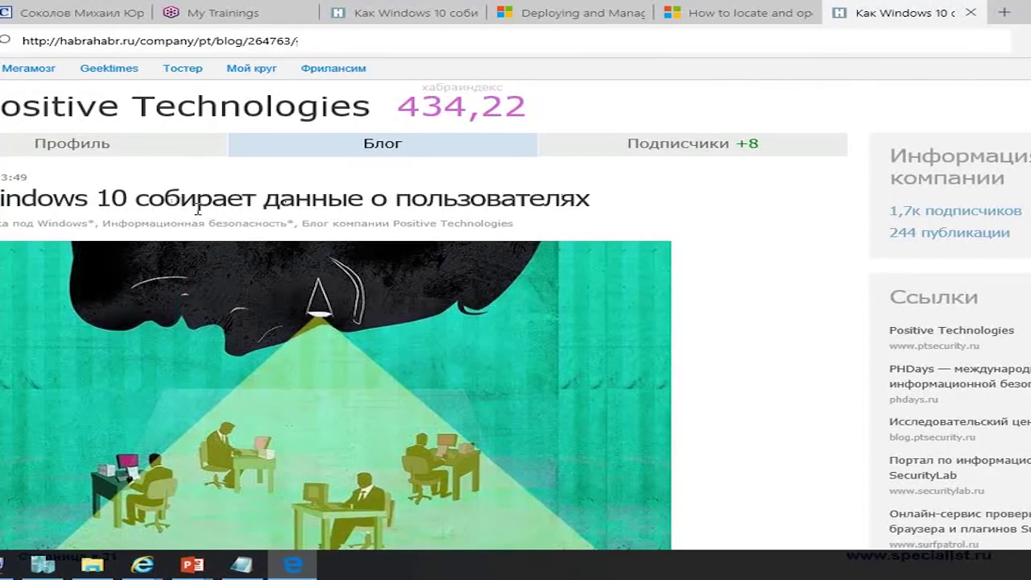
# Step: Examine the article's sections on Cortana, the telemetry server lists, webcam data and disabling tracking in Windows 10
pyautogui.scroll(-8, 610, 306)
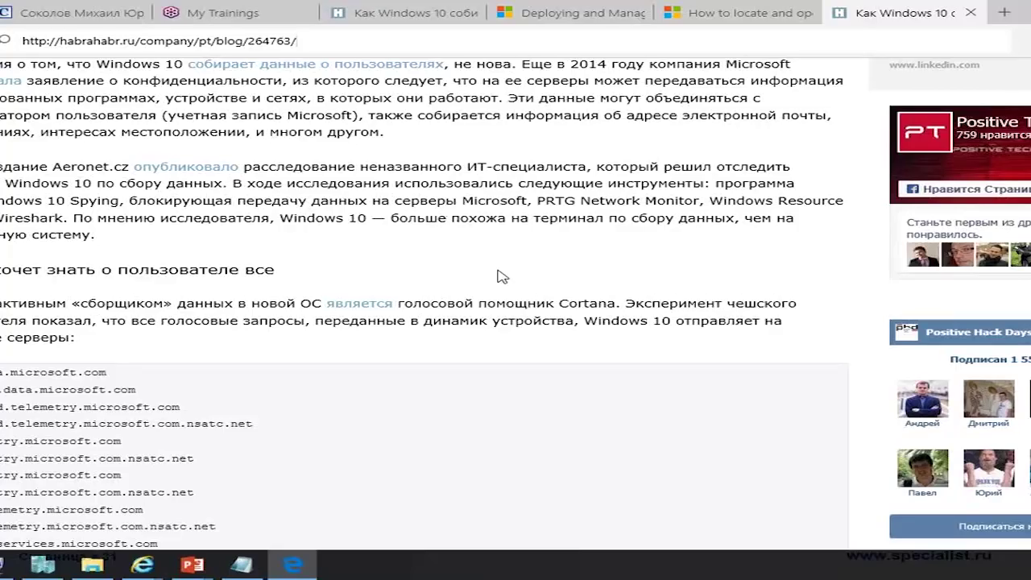
pyautogui.scroll(-2, 500, 276)
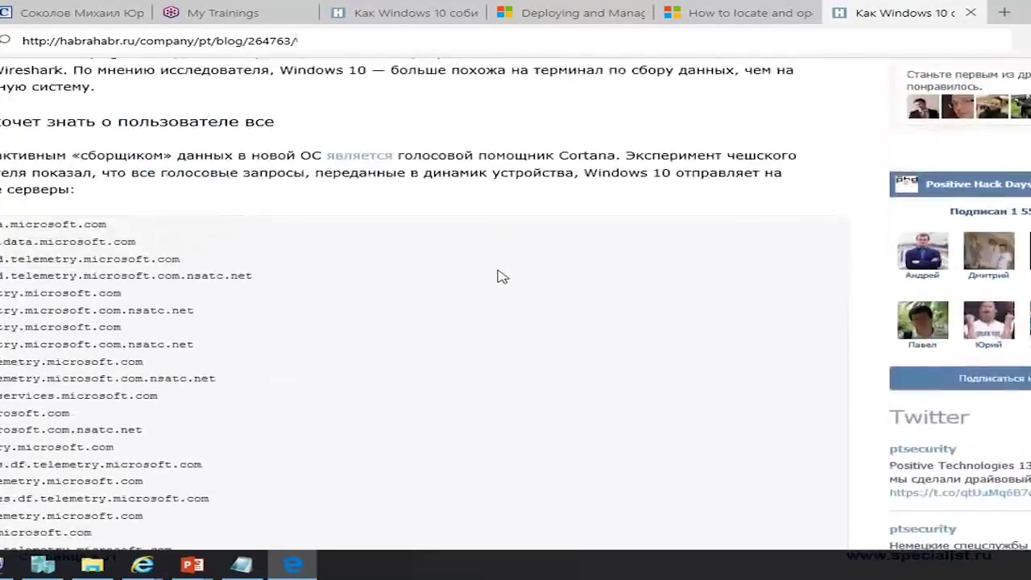
pyautogui.scroll(2, 451, 273)
pyautogui.scroll(-2, 423, 270)
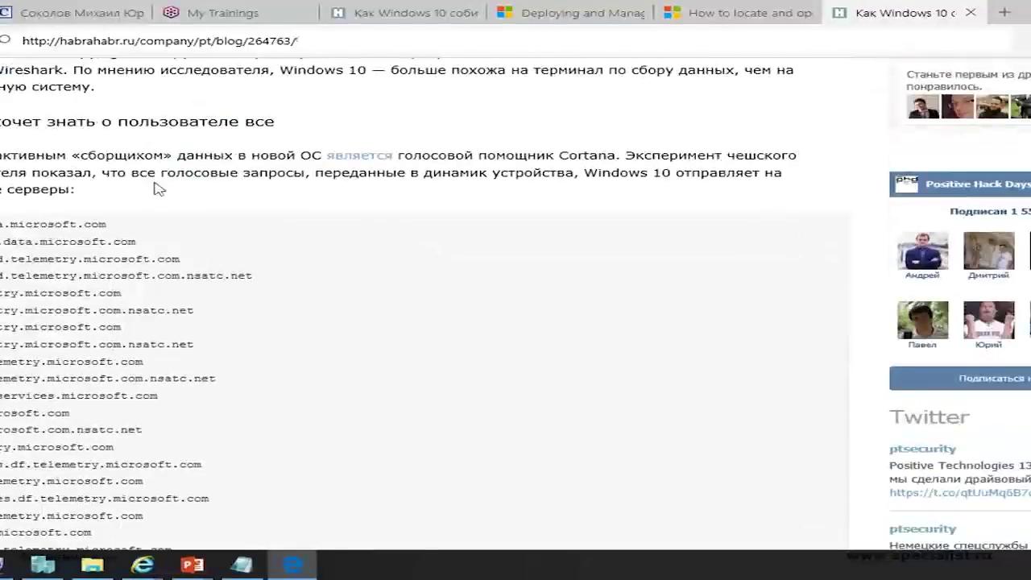
pyautogui.scroll(-2, 49, 216)
pyautogui.scroll(-8, 46, 214)
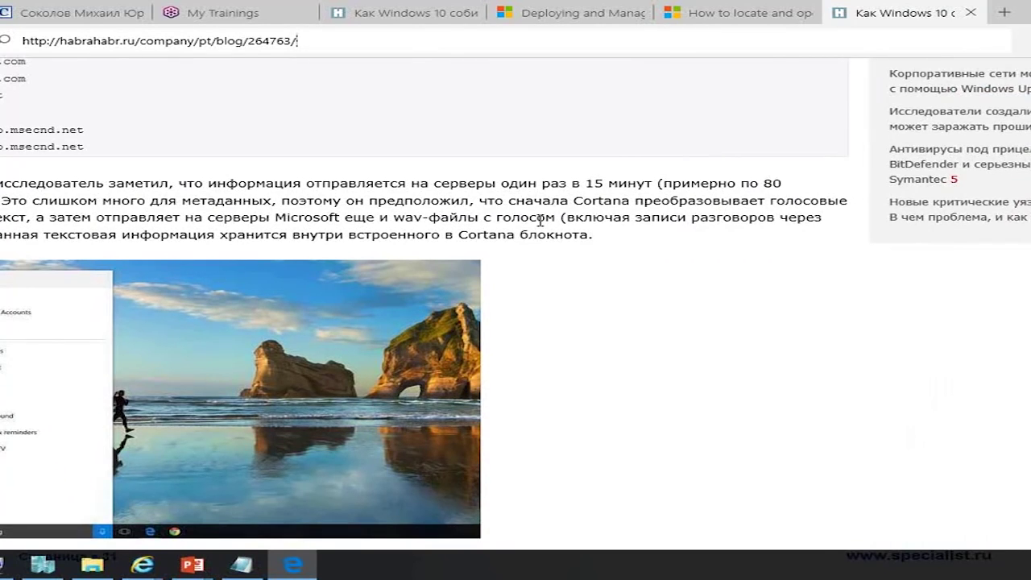
pyautogui.scroll(-10, 539, 219)
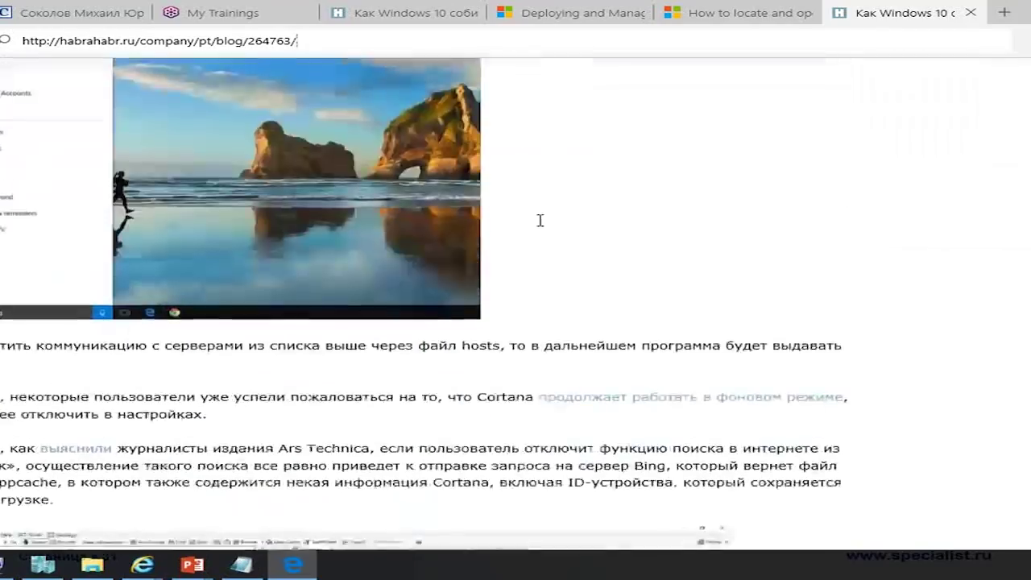
pyautogui.scroll(-10, 539, 219)
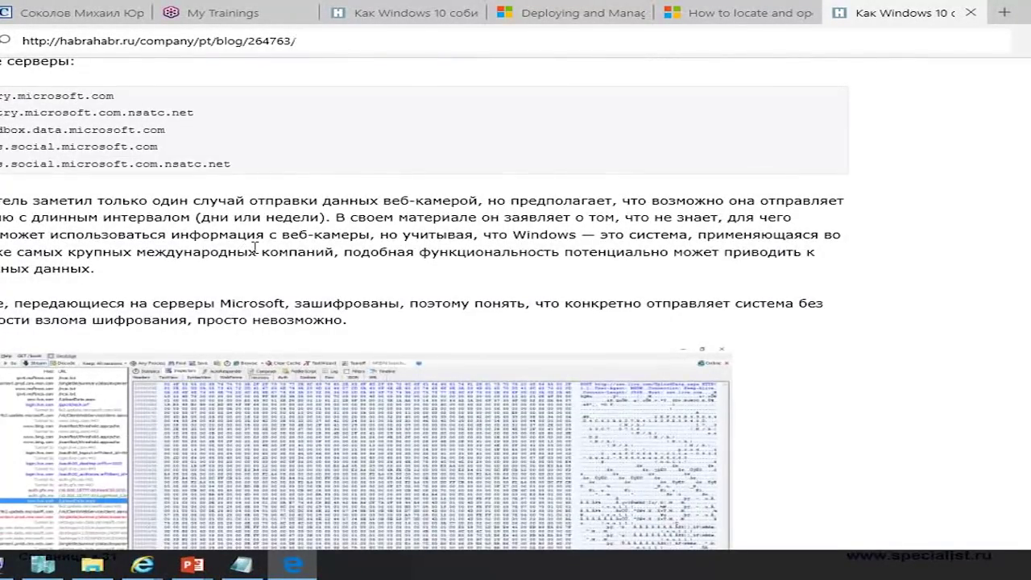
pyautogui.scroll(-8, 255, 247)
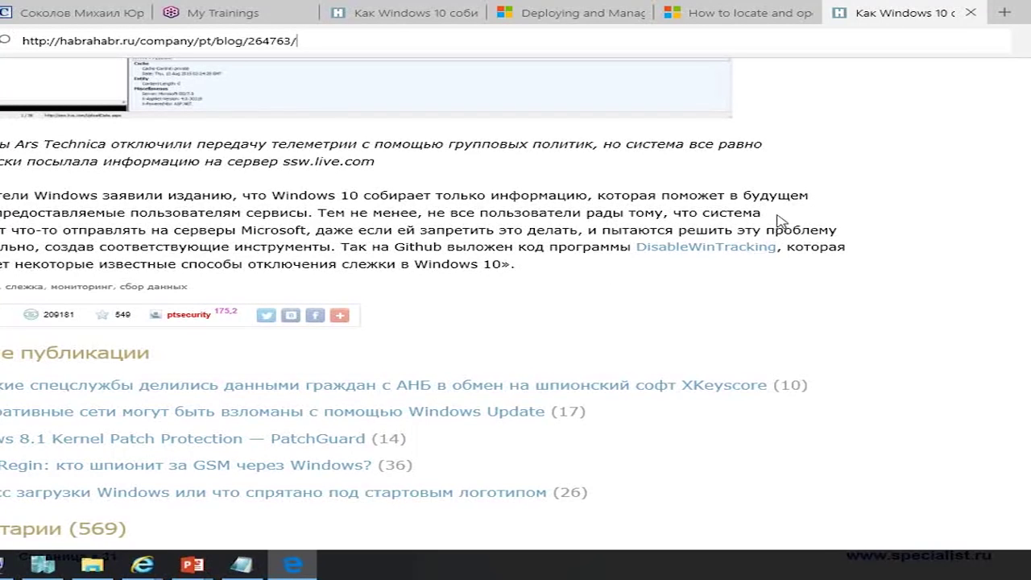
pyautogui.scroll(15, 876, 227)
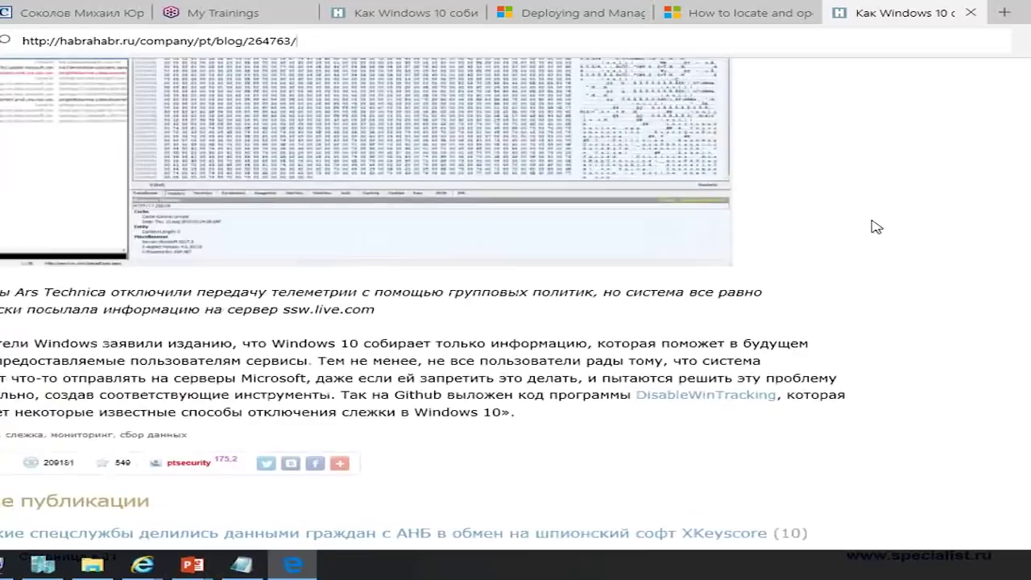
pyautogui.scroll(20, 876, 228)
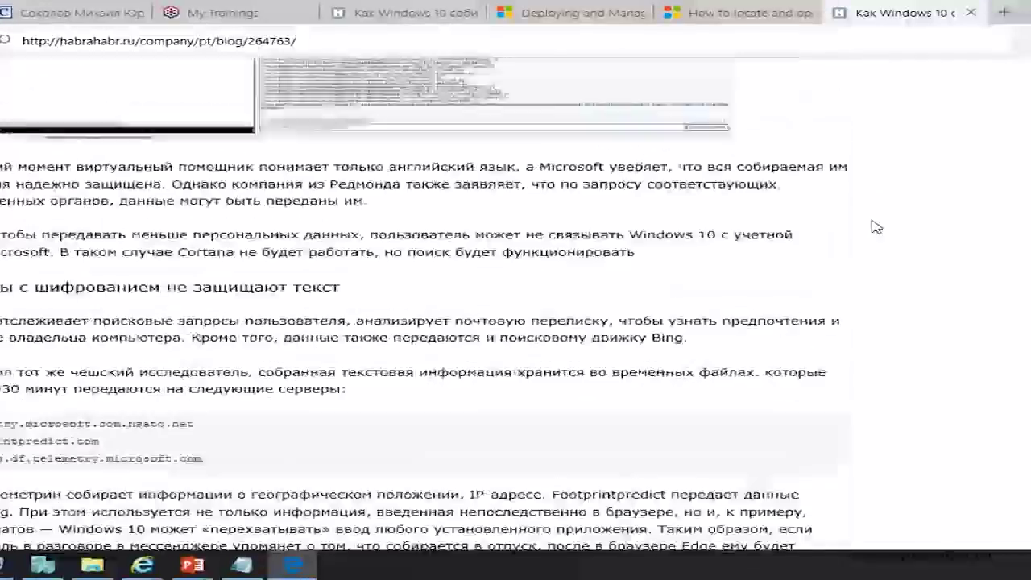
pyautogui.scroll(20, 876, 227)
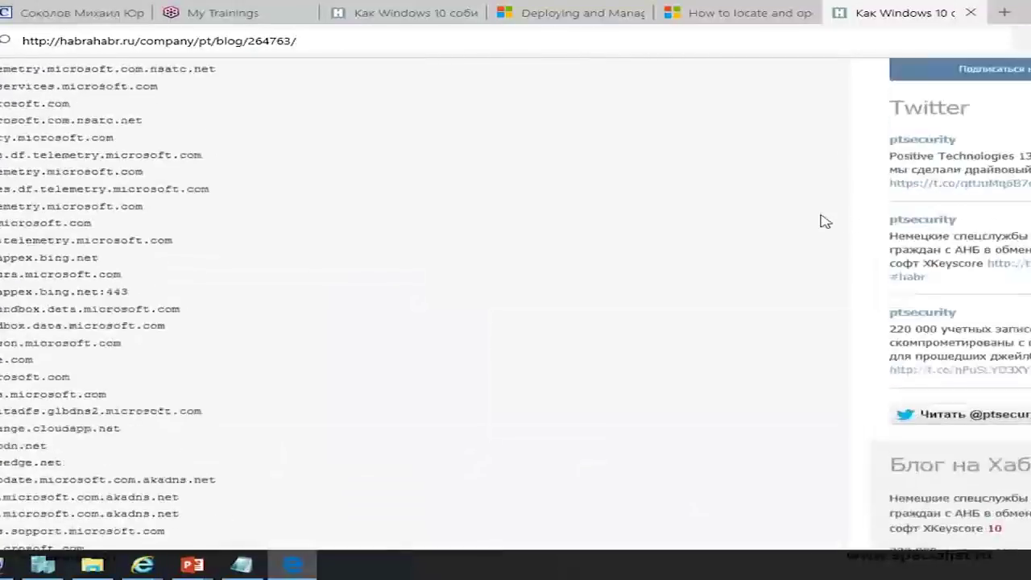
pyautogui.scroll(4, 719, 215)
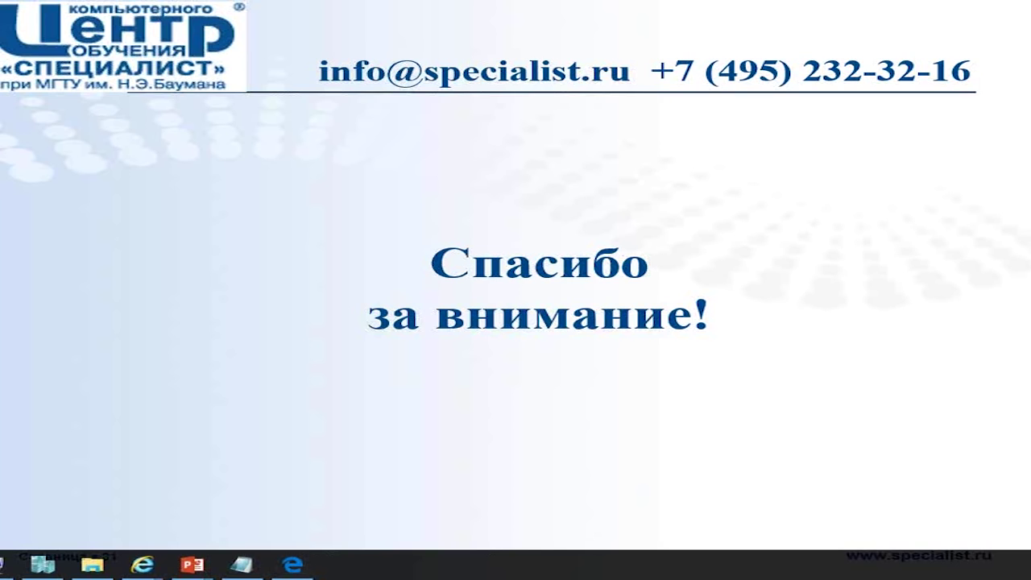
# Step: Open the Windows settings and go to the accounts (Учетные записи) category
pyautogui.press('super+i')
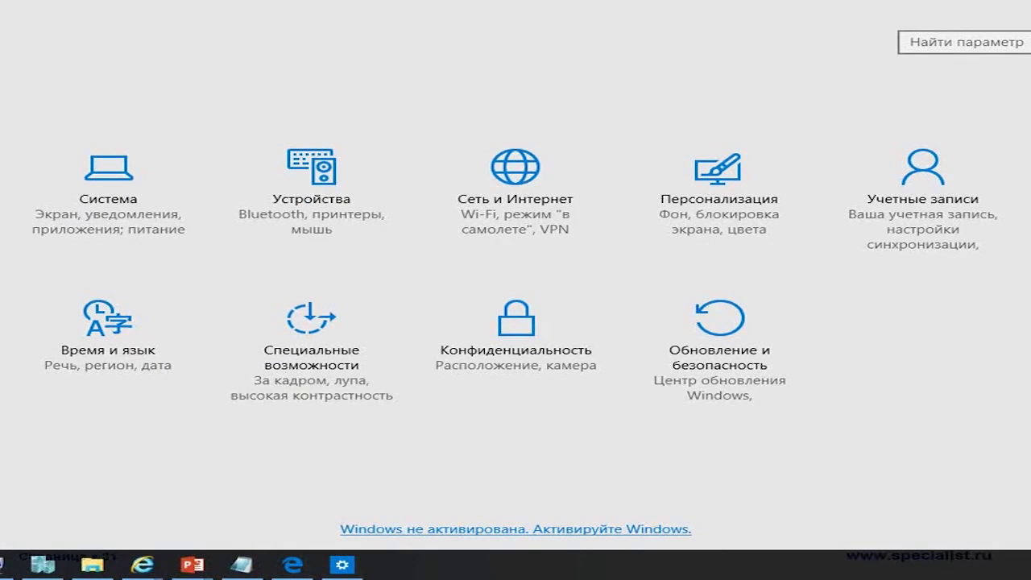
pyautogui.press('super')
pyautogui.click(862, 488)
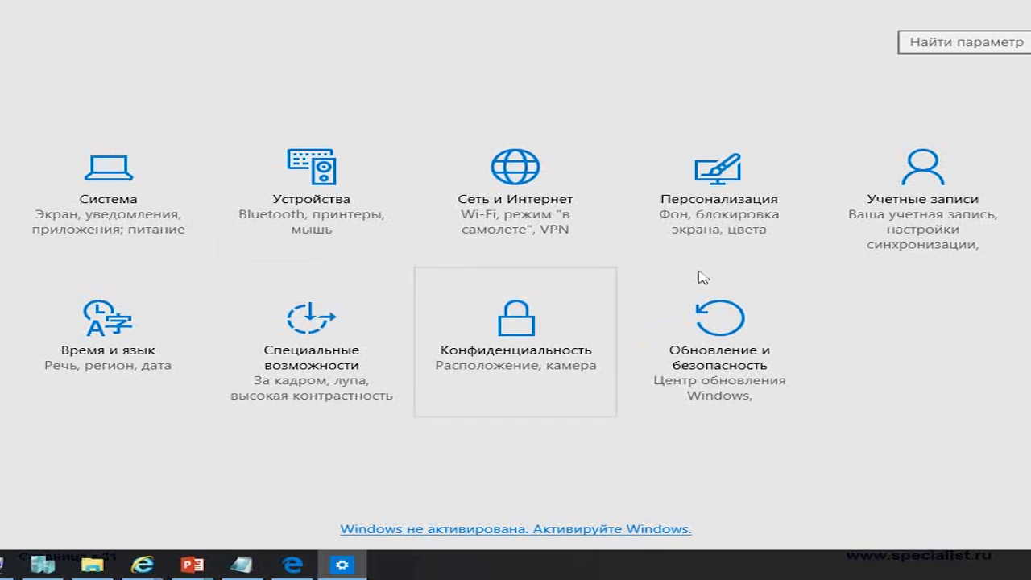
pyautogui.click(862, 235)
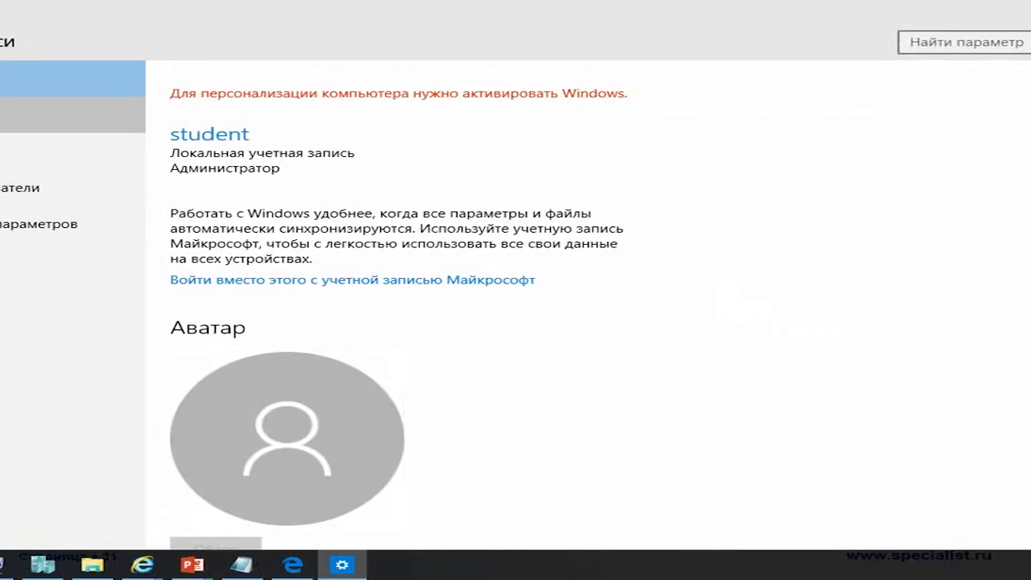
# Step: Show the account's sign-in options and examine the password, PIN and picture password settings
pyautogui.click(49, 114)
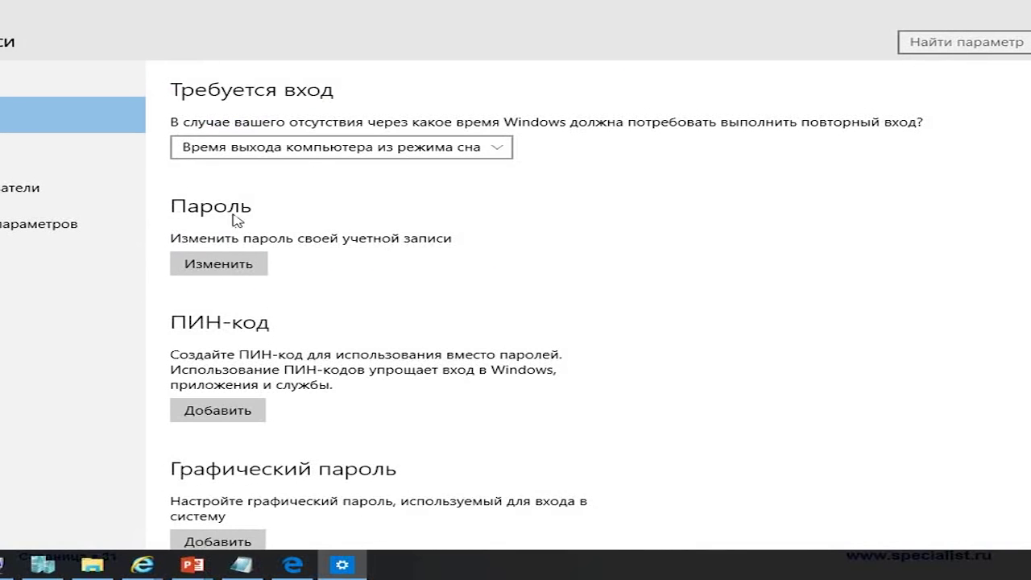
pyautogui.scroll(-2, 426, 290)
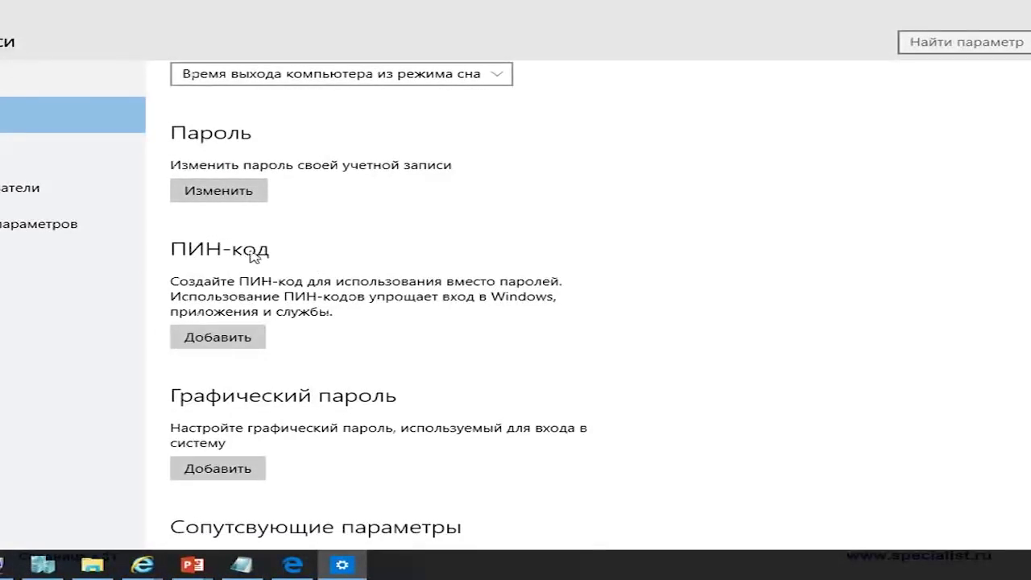
pyautogui.scroll(-2, 356, 271)
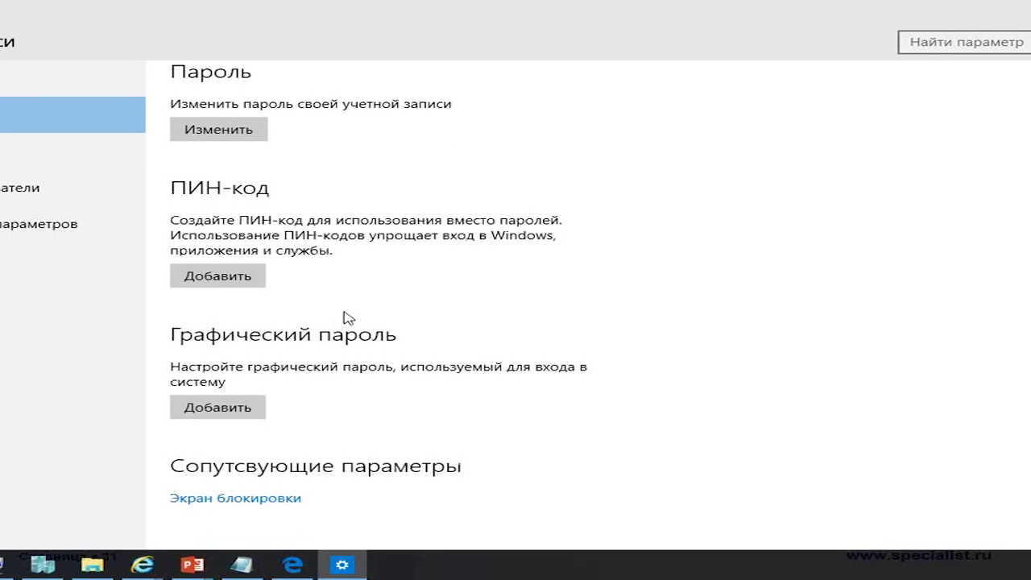
pyautogui.scroll(4, 358, 313)
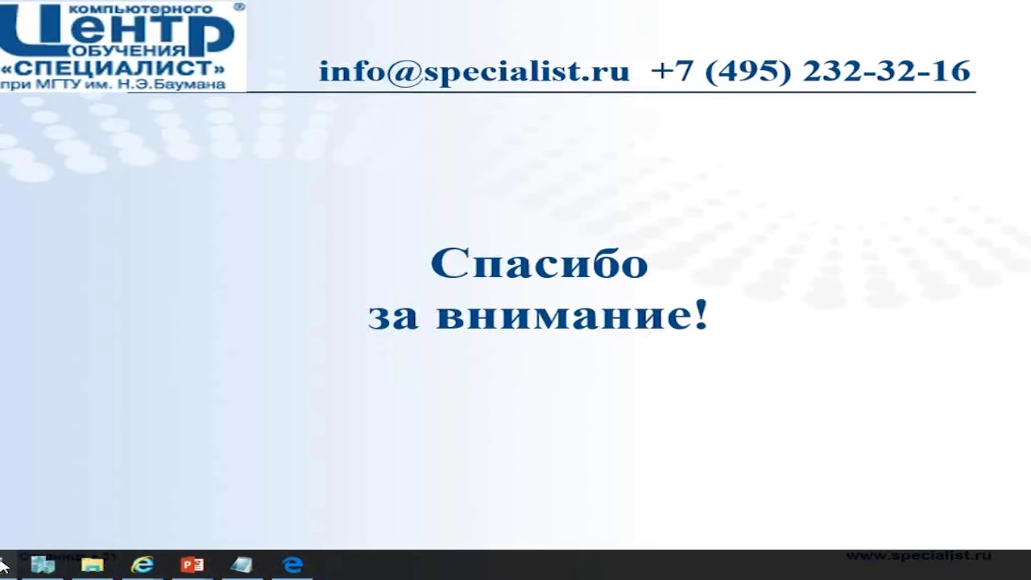
# Step: Switch to the Win10_test3 virtual machine connection window and reposition it to expose the sign-in password field
pyautogui.click(239, 566)
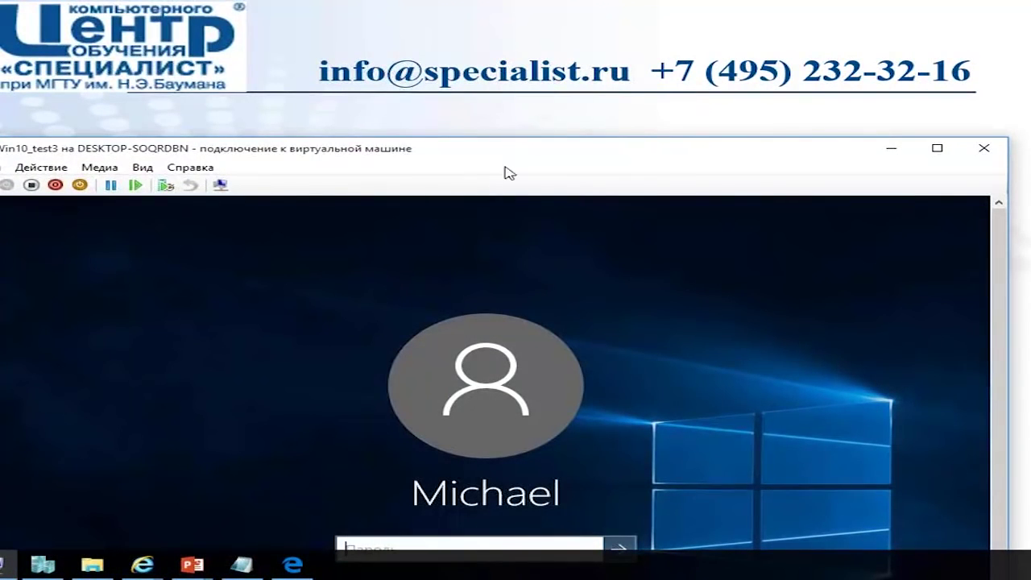
pyautogui.moveTo(502, 154); pyautogui.dragTo(507, 21)
pyautogui.moveTo(1012, 425); pyautogui.dragTo(1013, 471)
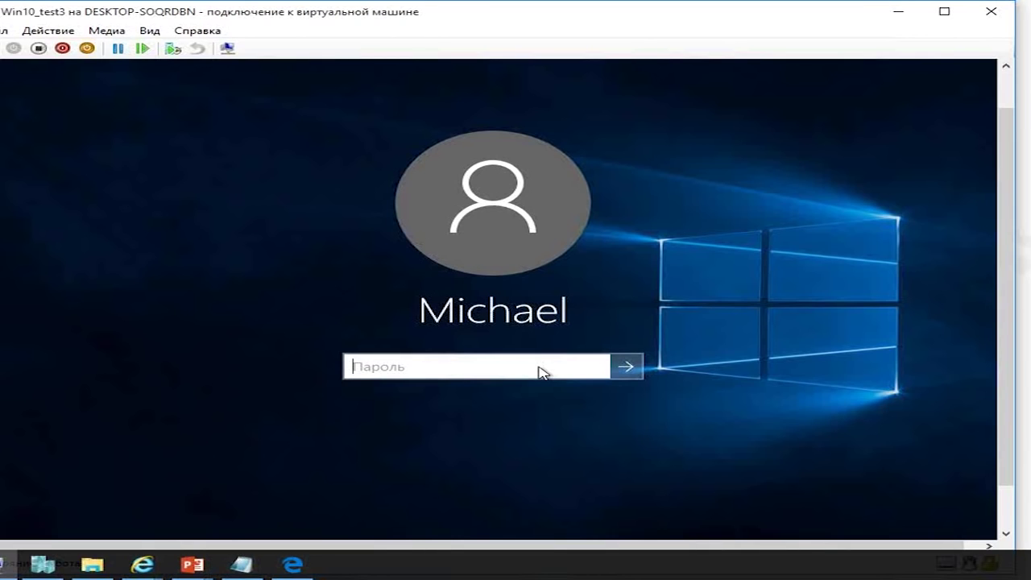
# Step: Sign in to the Win10_test3 virtual machine with the account password and dismiss the edition upgrade completion message
pyautogui.write('********')
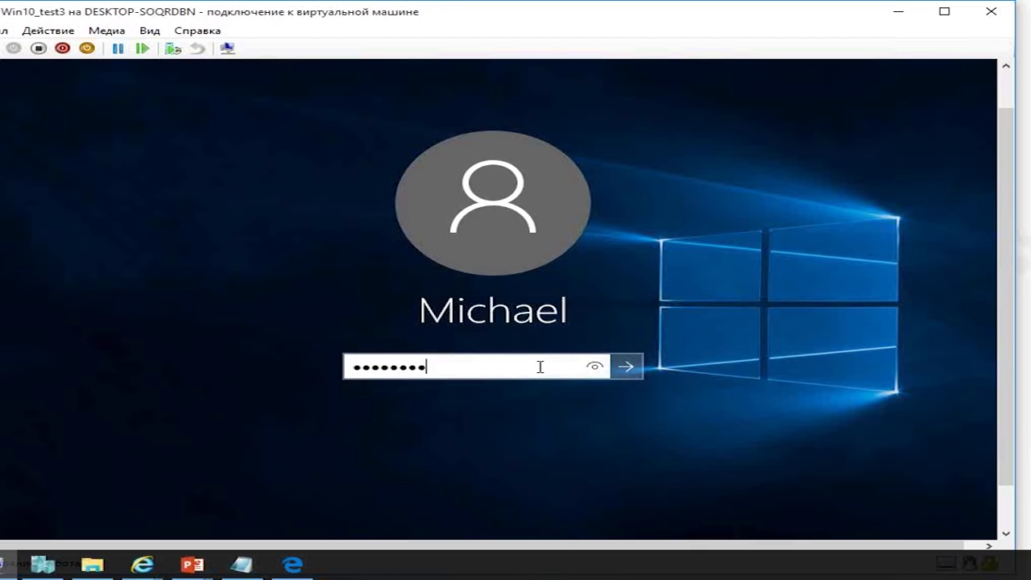
pyautogui.press('Return')
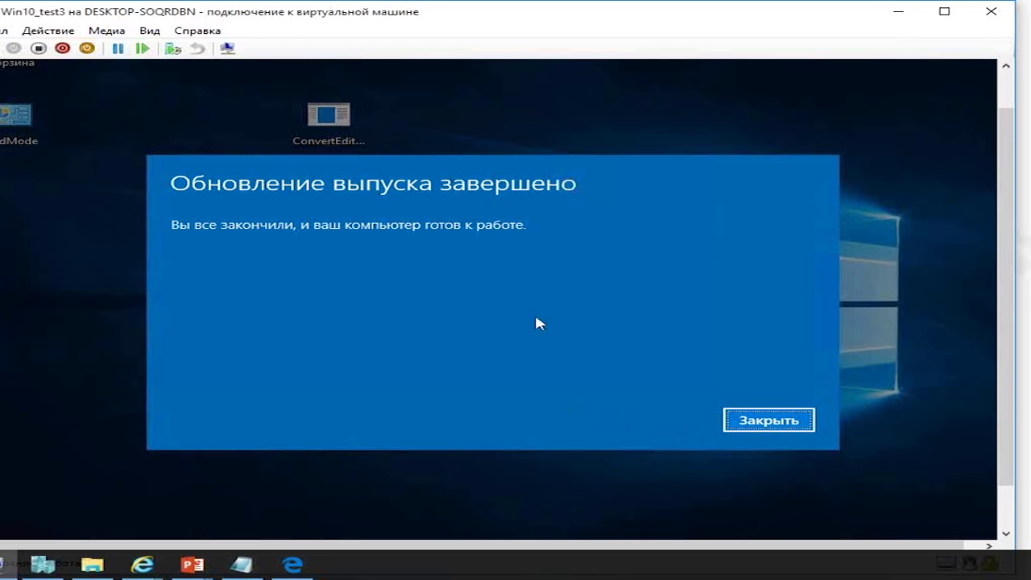
pyautogui.click(754, 420)
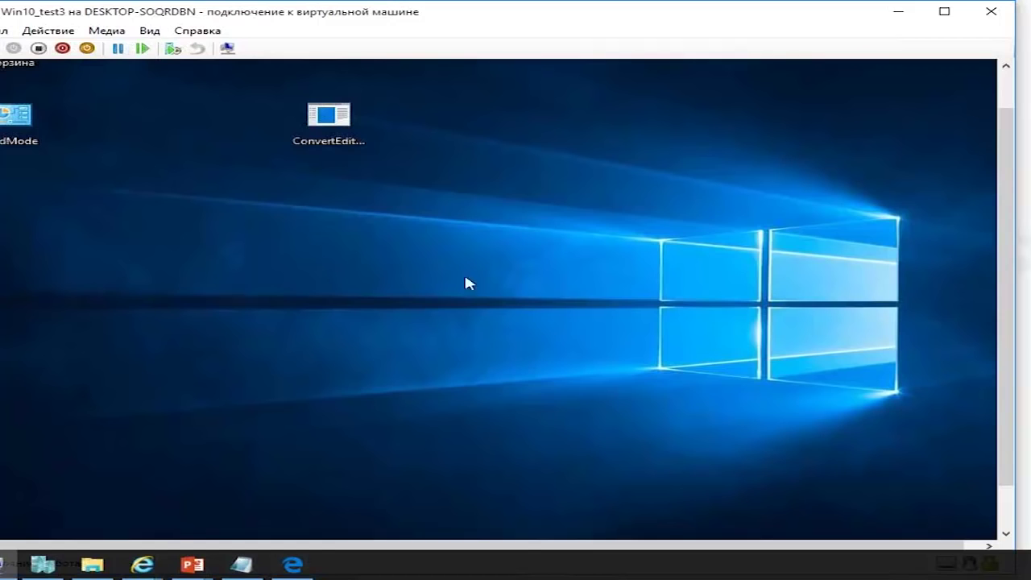
pyautogui.scroll(-2, 996, 428)
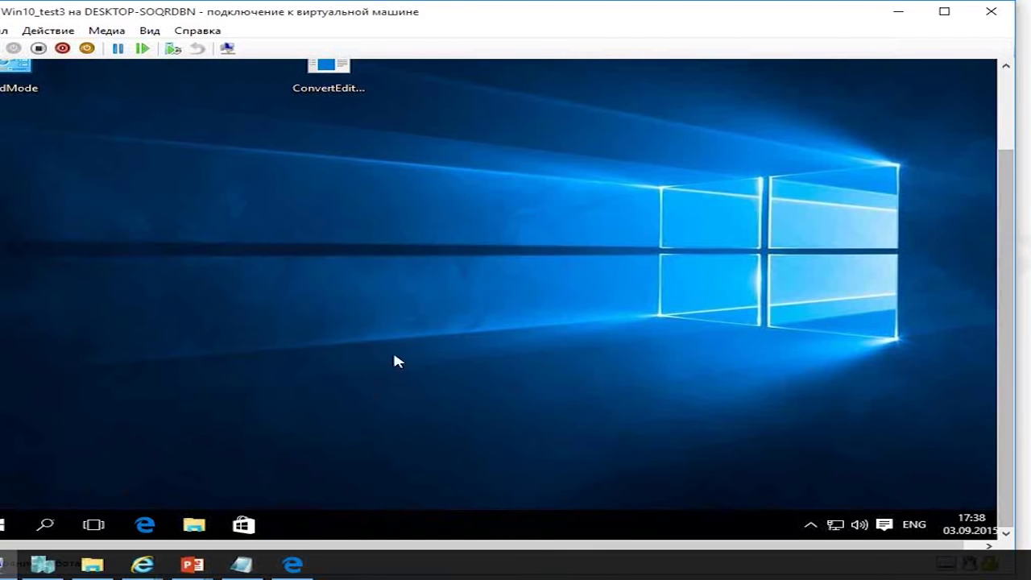
pyautogui.moveTo(995, 399); pyautogui.dragTo(1007, 390)
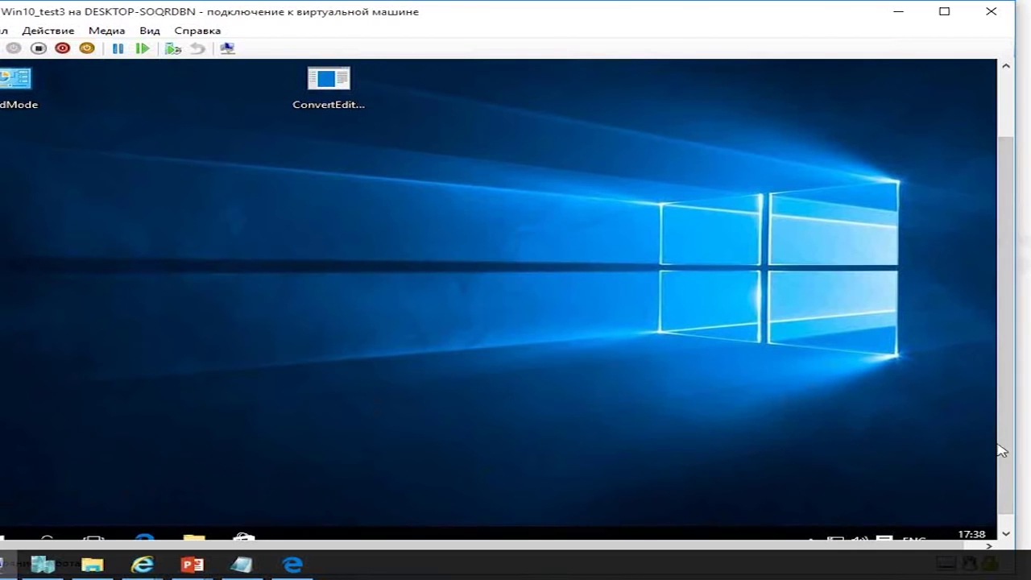
# Step: Open the system information window in the Win10_test3 virtual machine and examine its Windows edition and activation status
pyautogui.scroll(-1, 835, 476)
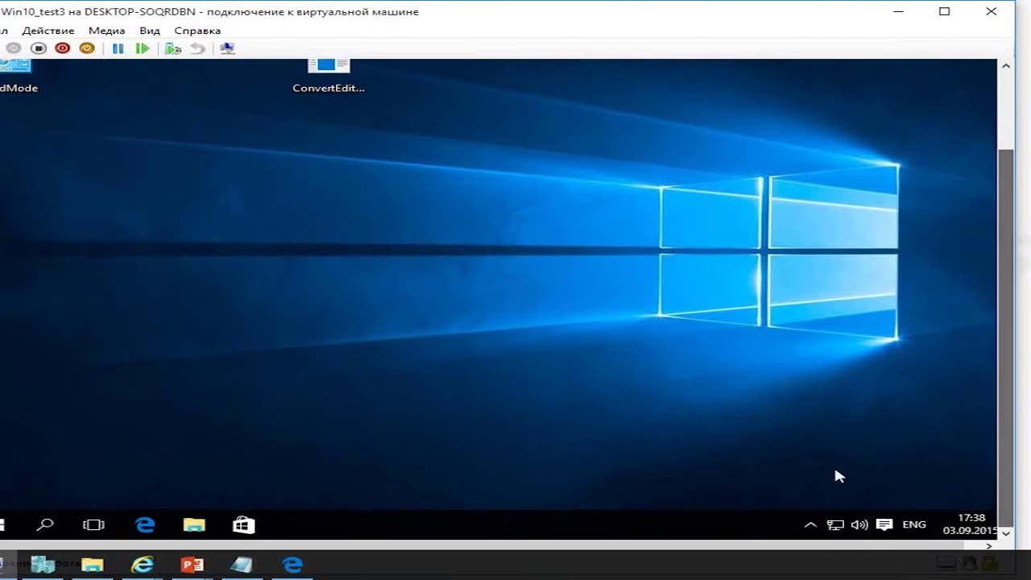
pyautogui.rightClick(6, 524)
pyautogui.click(134, 282)
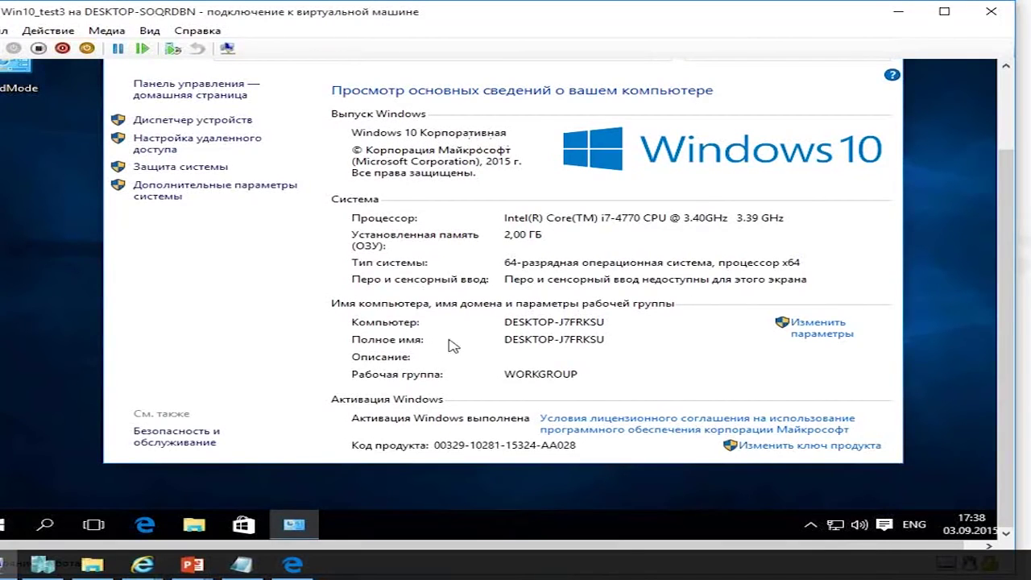
# Step: Minimize the virtual machine connection window and return the slide show to the Tips & Tricks slide about GodMode on page 6
pyautogui.click(900, 15)
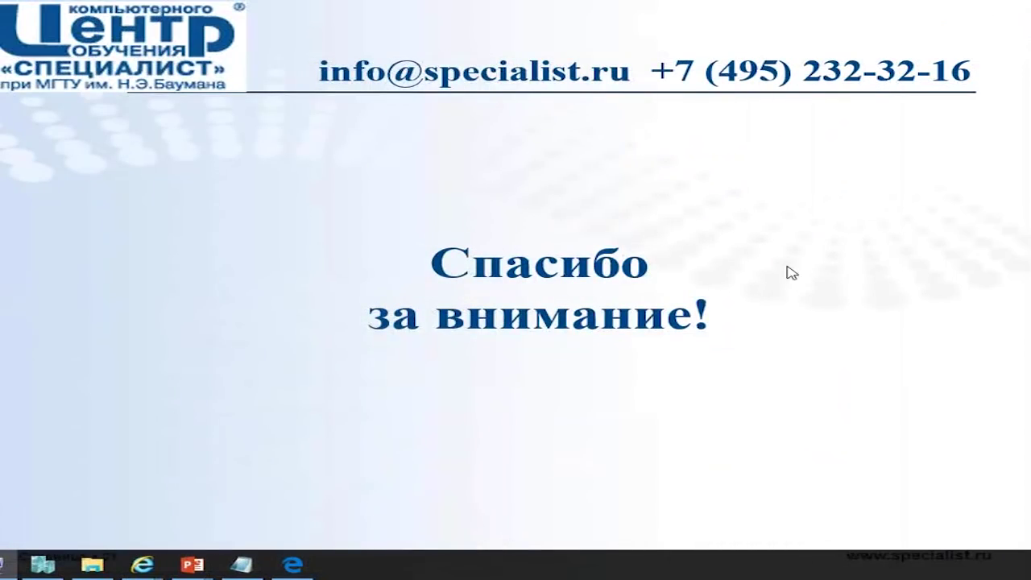
pyautogui.scroll(11, 574, 451)
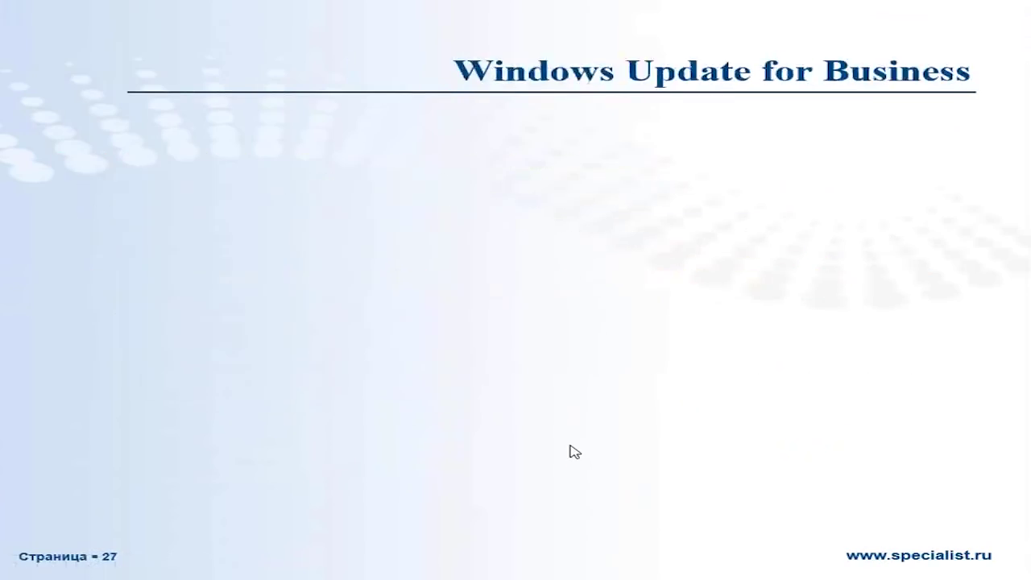
pyautogui.scroll(10, 574, 451)
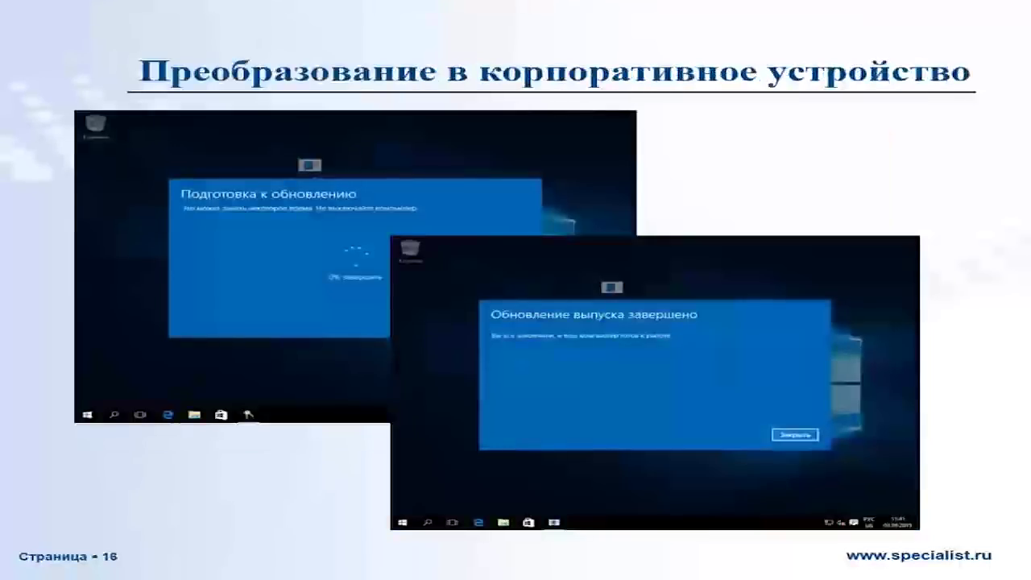
pyautogui.scroll(6, 574, 451)
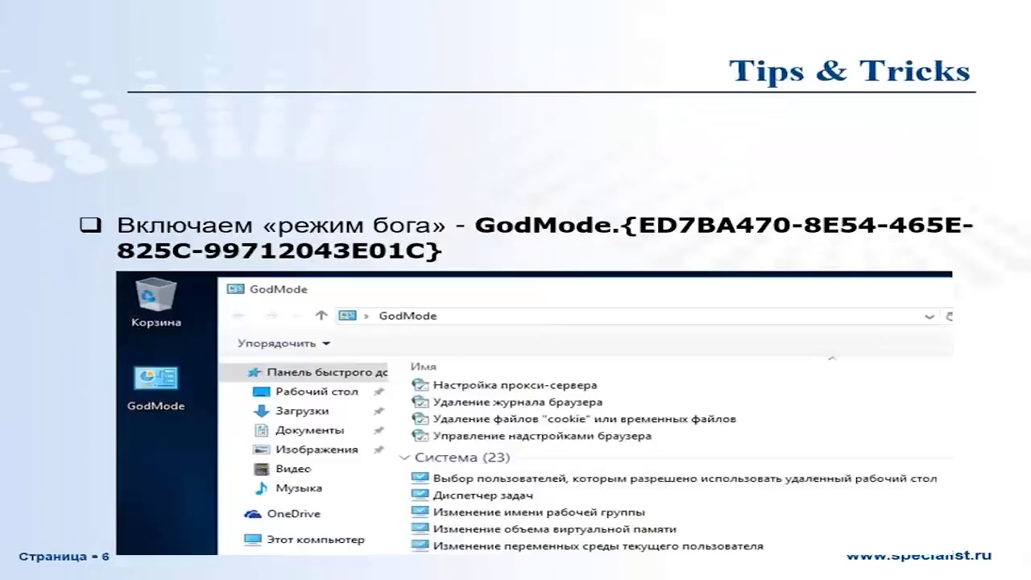
pyautogui.scroll(2, 574, 451)
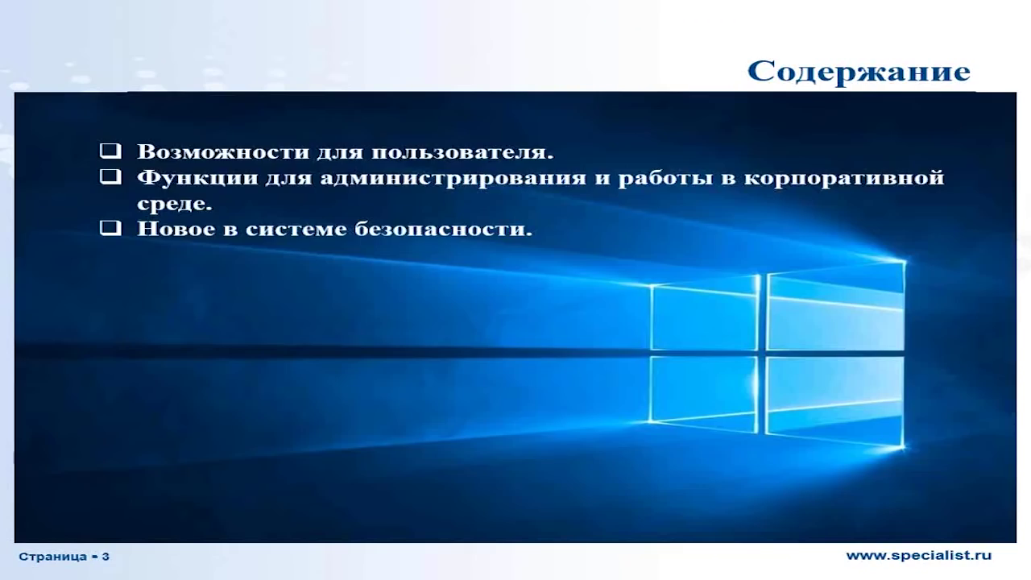
pyautogui.scroll(-2, 574, 451)
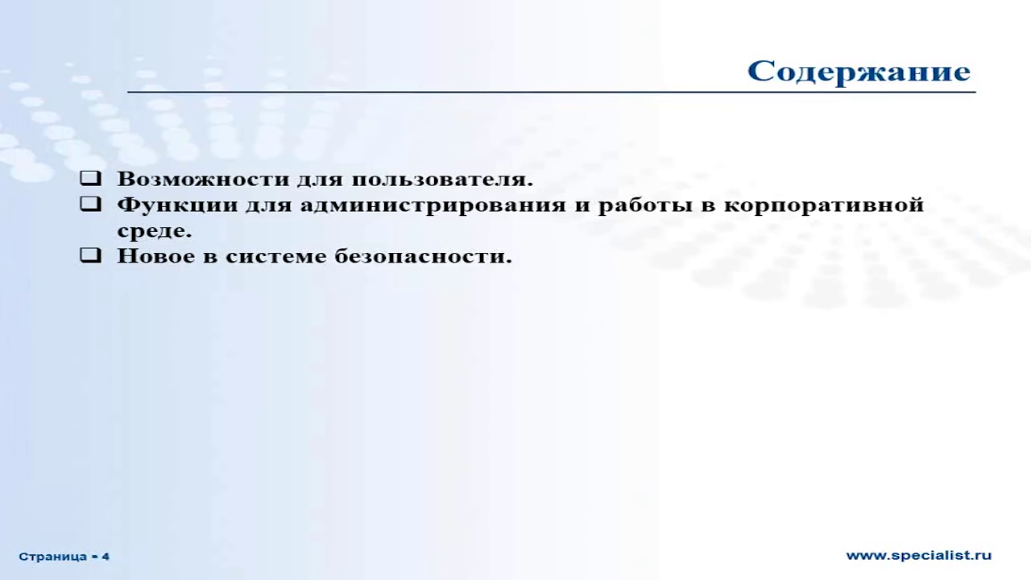
pyautogui.scroll(-1, 574, 451)
pyautogui.scroll(-1, 574, 451)
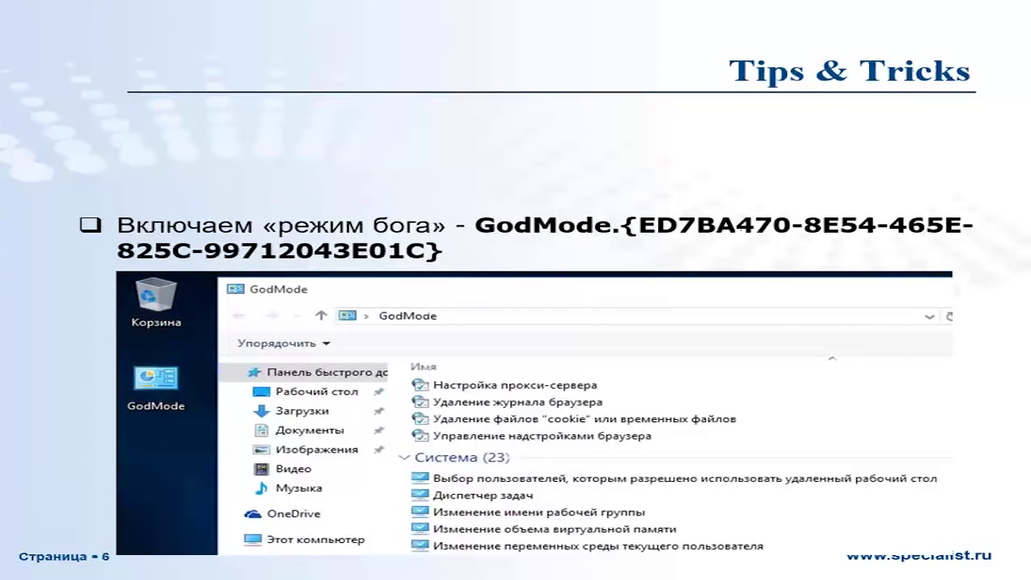